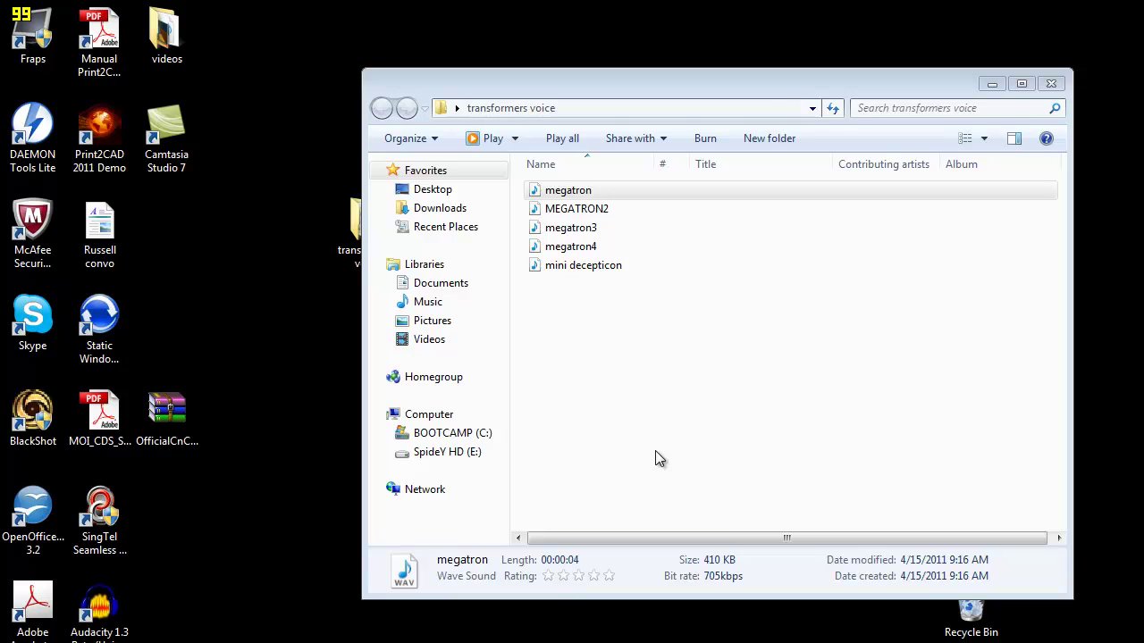
Play the megatron and mini decepticon clips from the transformers voice folder, then pause and close the player
{"action": "left_click", "coordinate": [572, 195]}
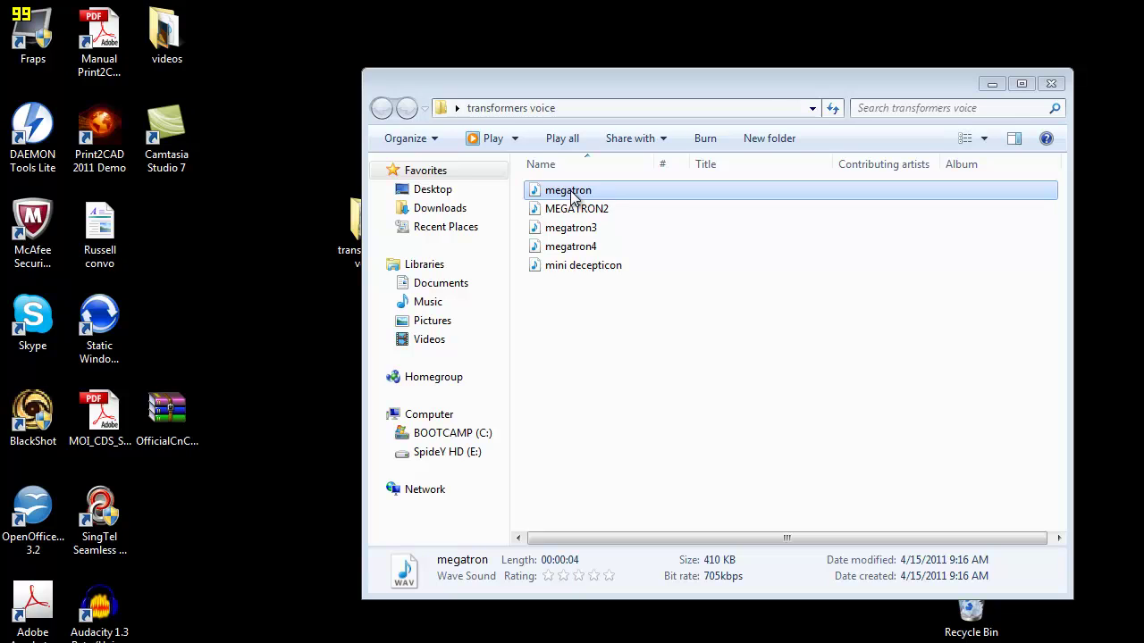
{"action": "double_click", "coordinate": [572, 194]}
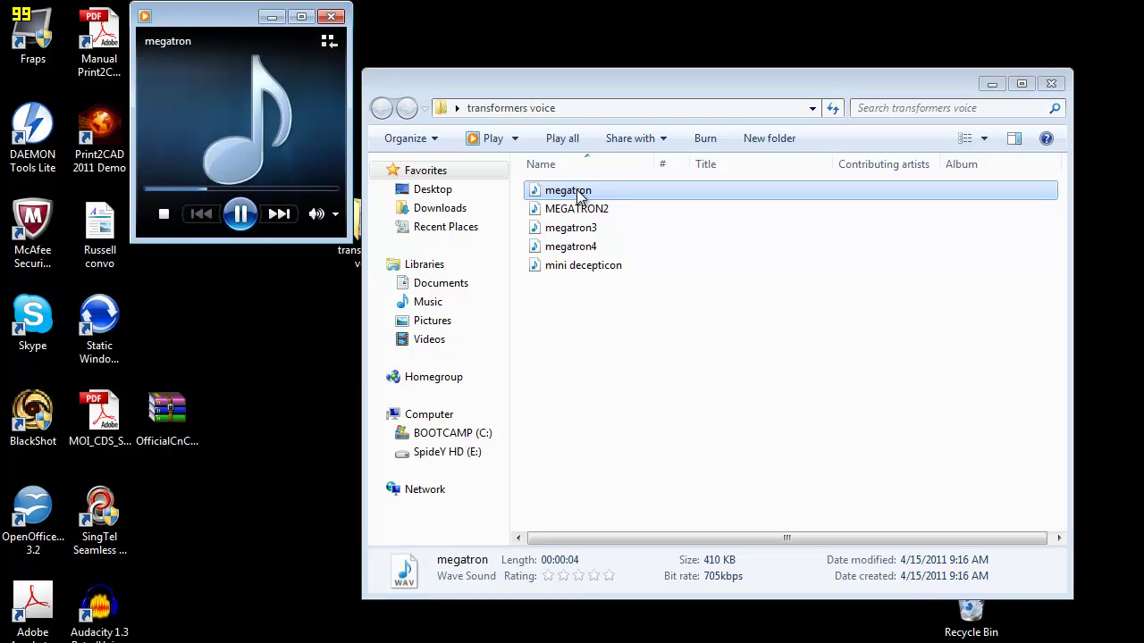
{"action": "left_click", "coordinate": [331, 20]}
{"action": "double_click", "coordinate": [601, 266]}
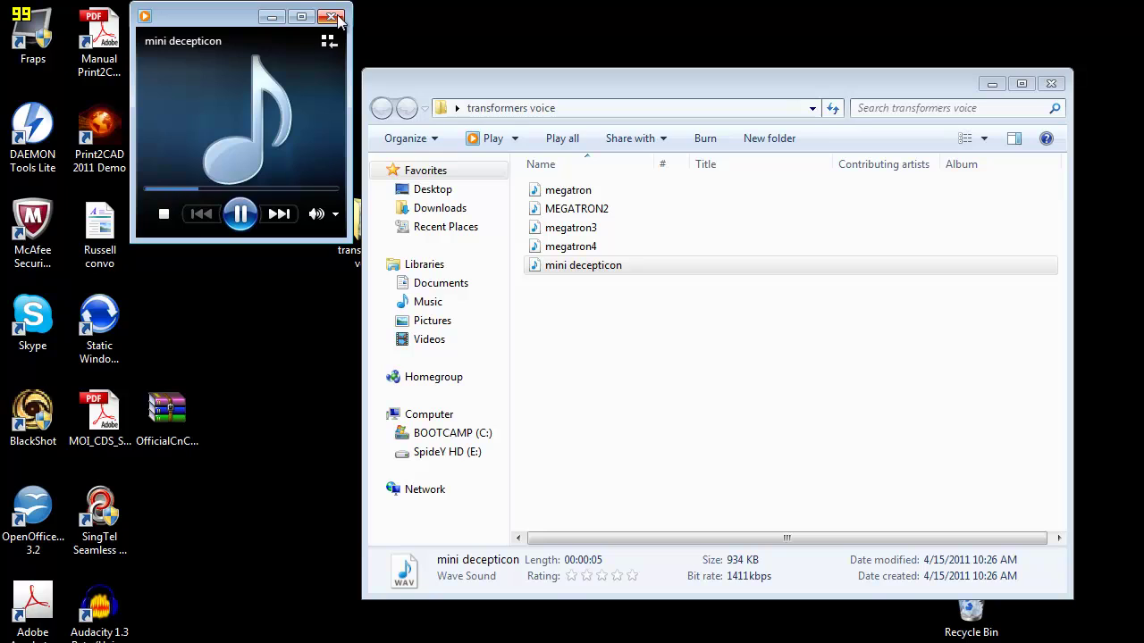
{"action": "key", "text": "ctrl+p"}
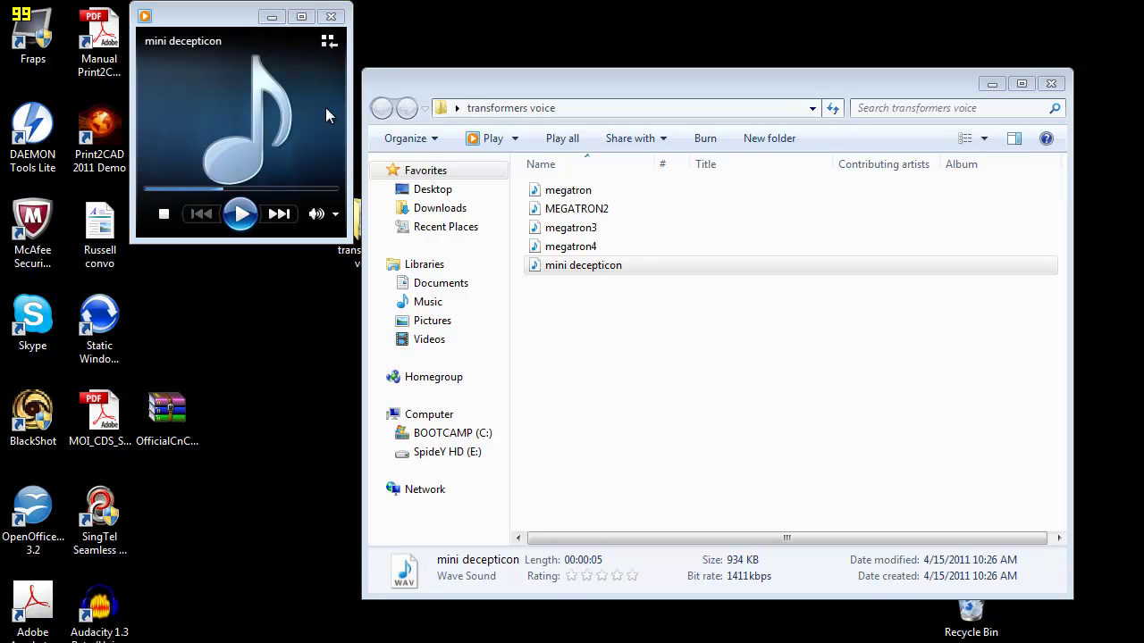
{"action": "left_click", "coordinate": [332, 17]}
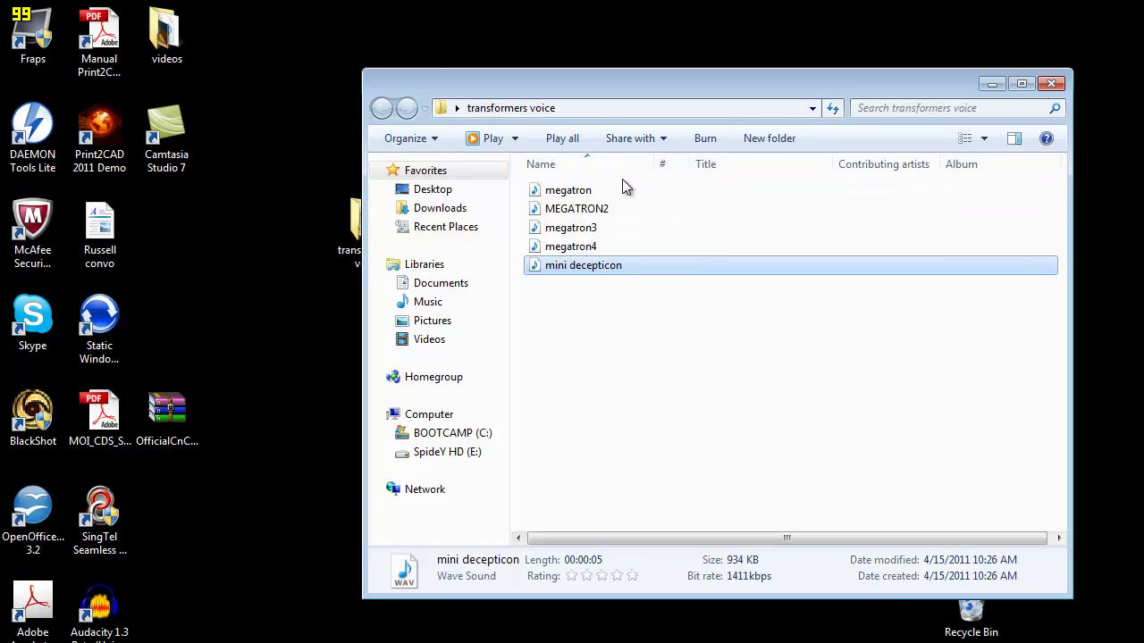
Launch Audacity and record about six seconds of stereo voice
{"action": "left_click", "coordinate": [1000, 90]}
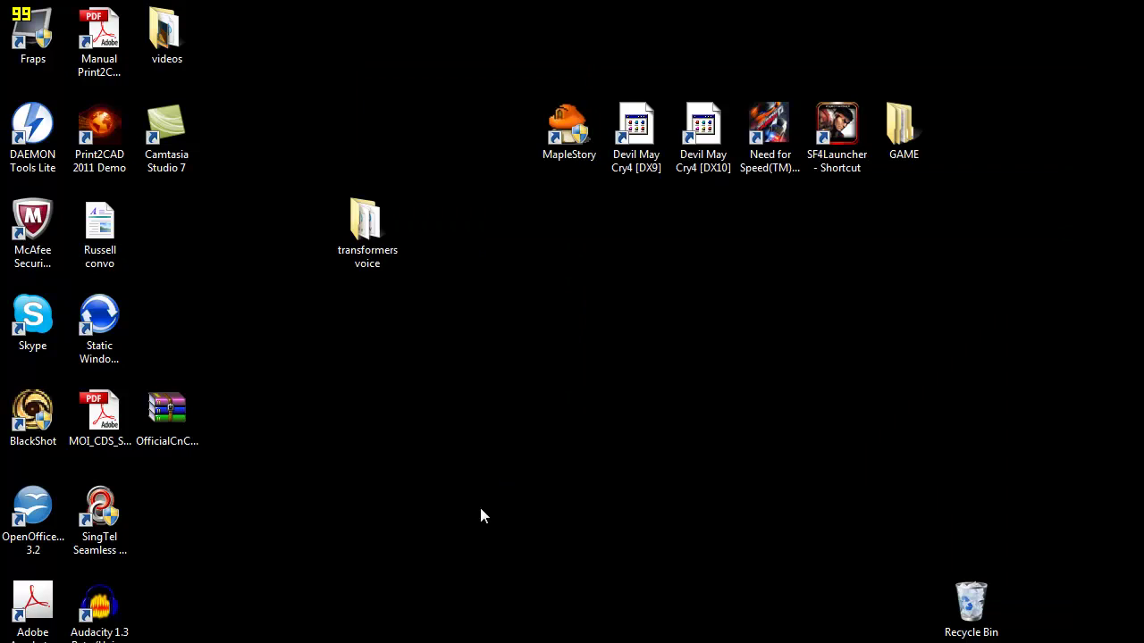
{"action": "double_click", "coordinate": [99, 607]}
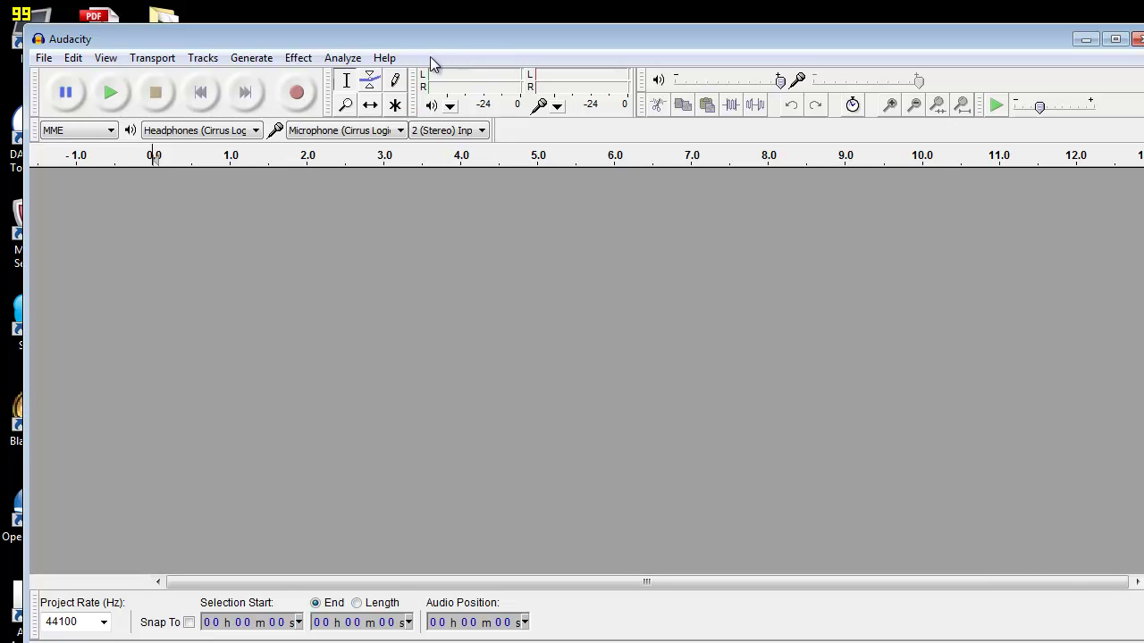
{"action": "left_click", "coordinate": [299, 100]}
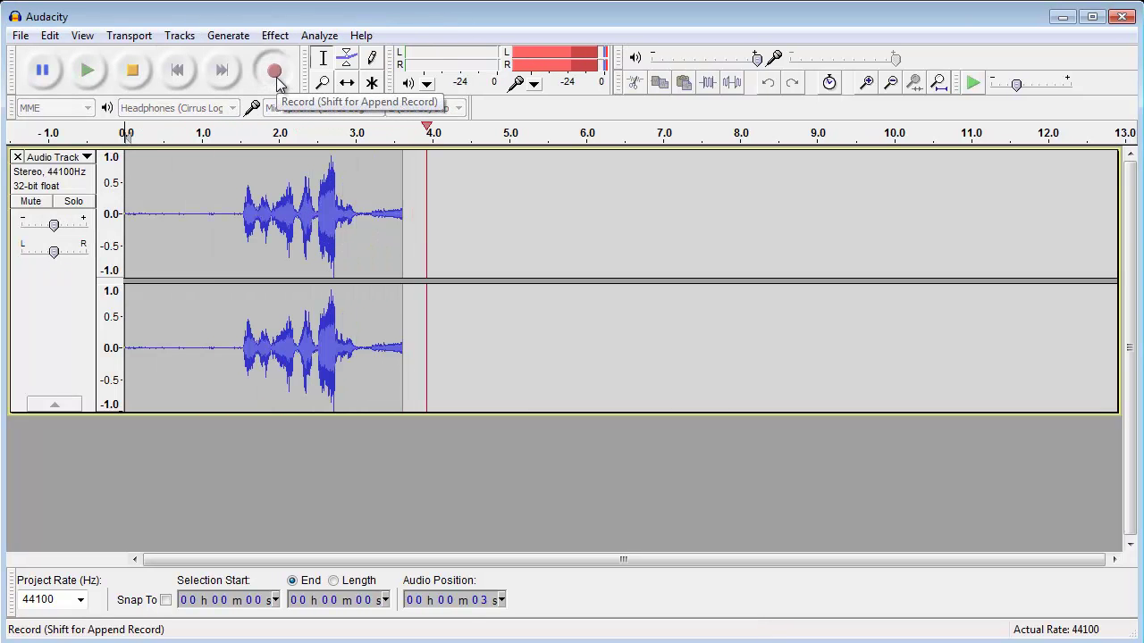
{"action": "left_click", "coordinate": [138, 78]}
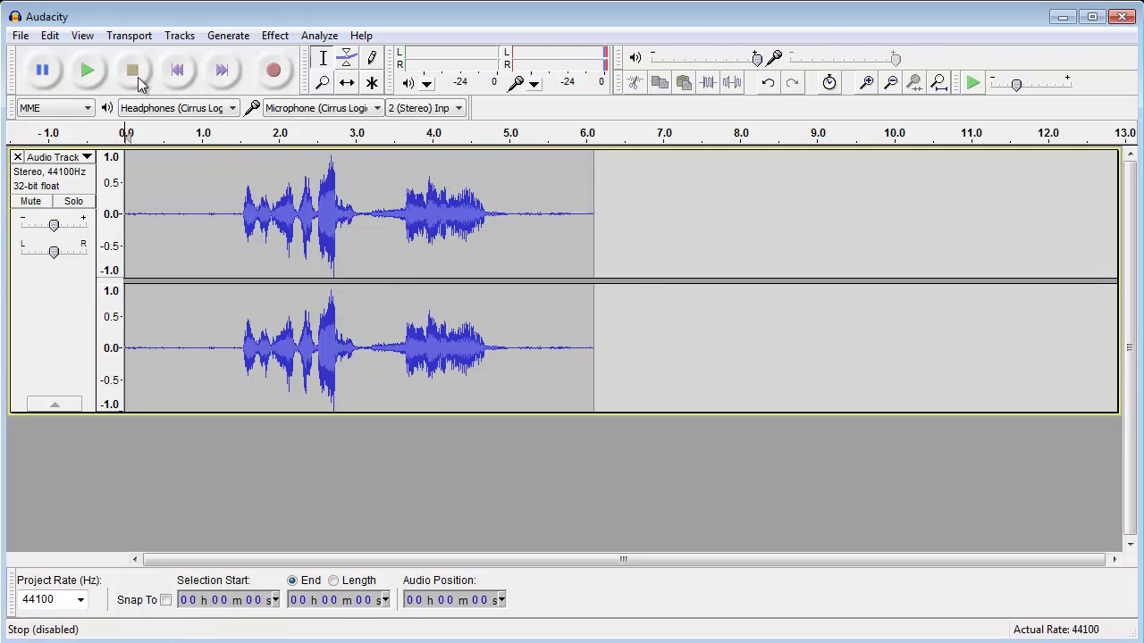
Apply Delay with decay amount 10, delay time 0.0045 seconds and 30 echoes
{"action": "left_click", "coordinate": [275, 37]}
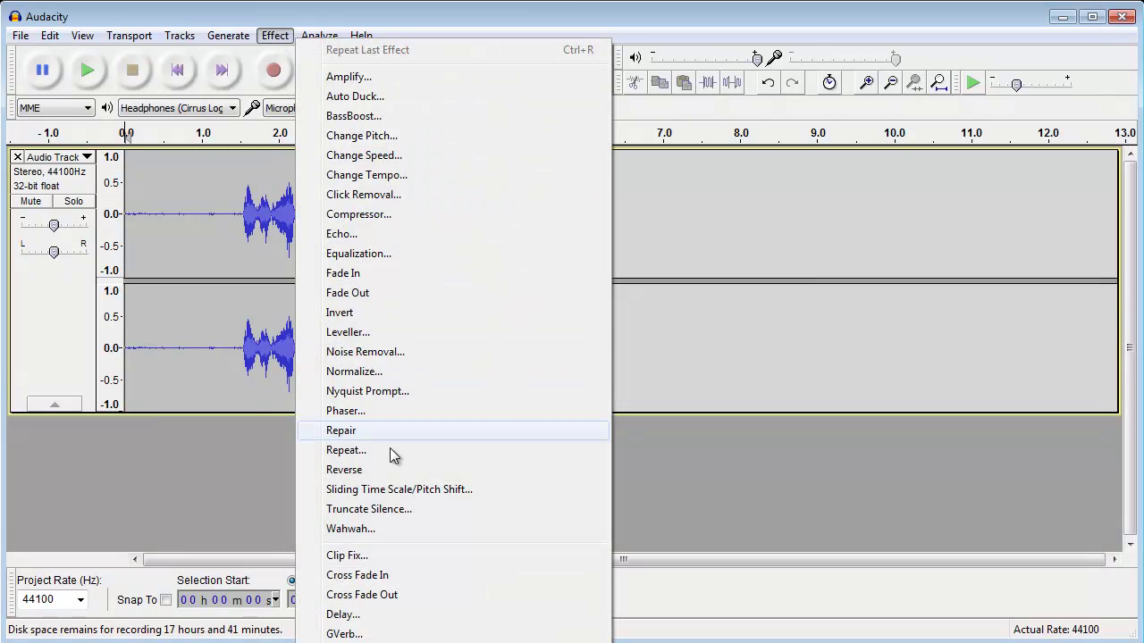
{"action": "left_click", "coordinate": [357, 615]}
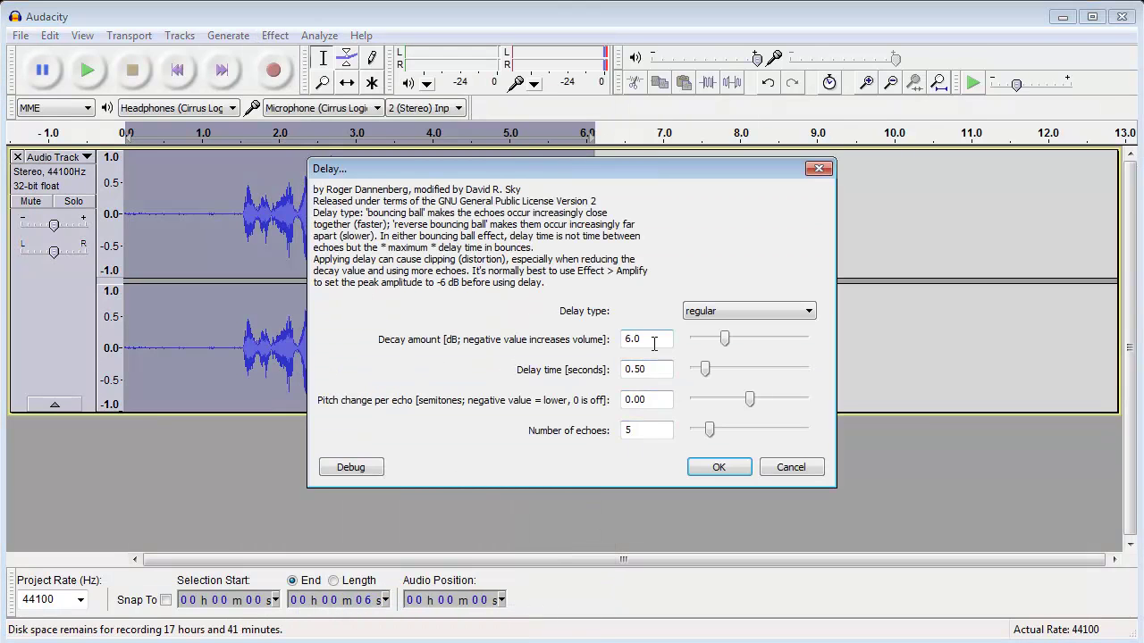
{"action": "double_click", "coordinate": [653, 339]}
{"action": "type", "text": "10"}
{"action": "double_click", "coordinate": [649, 369]}
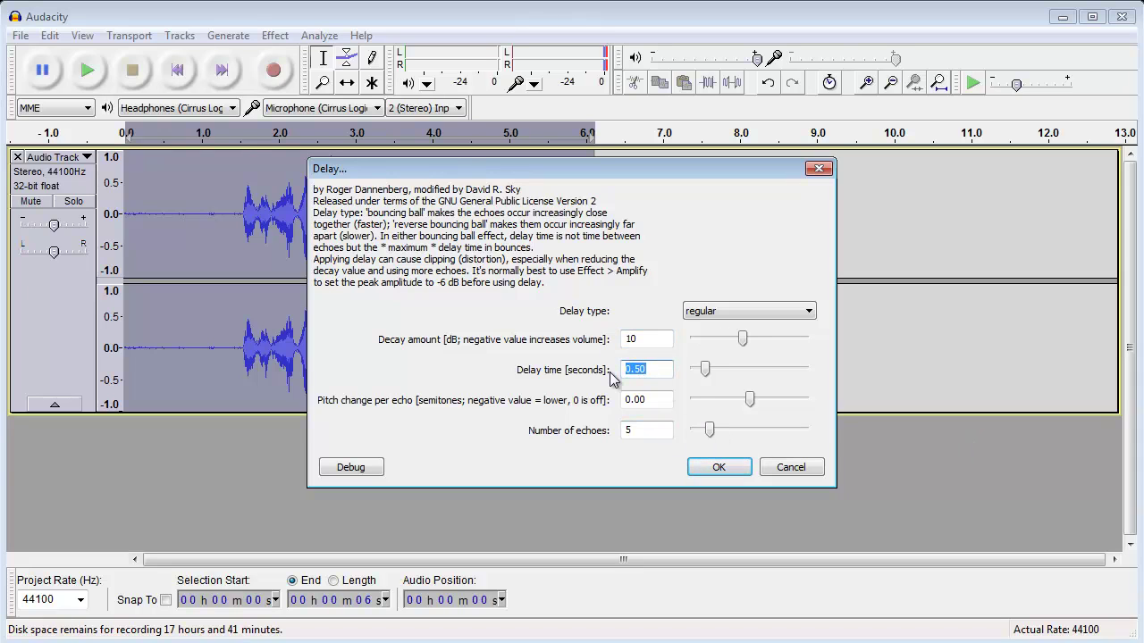
{"action": "type", "text": "004"}
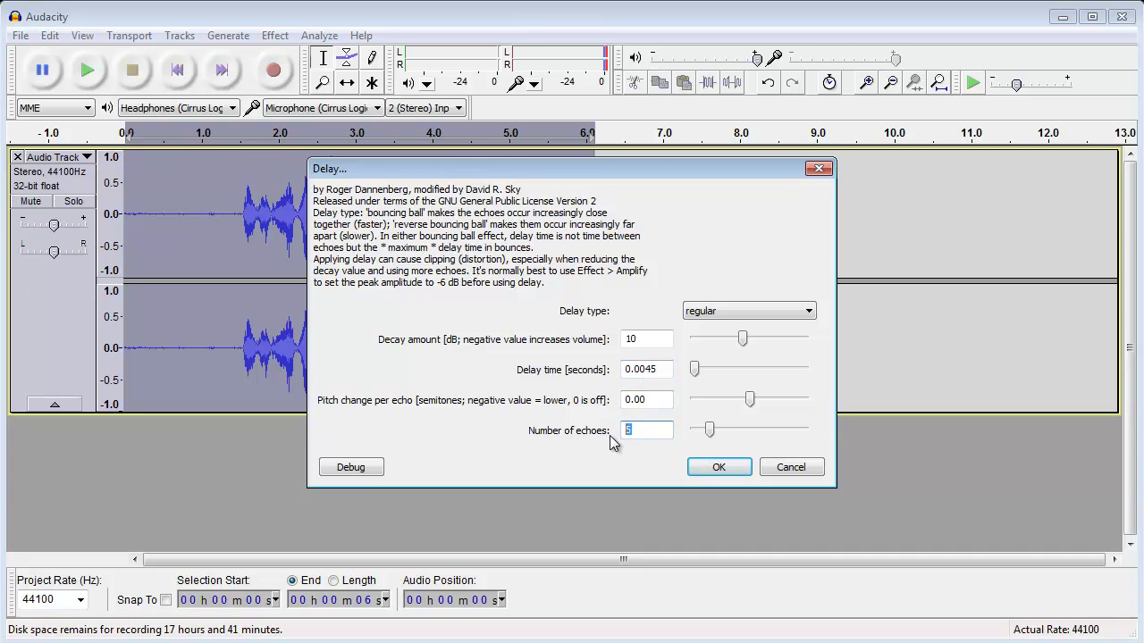
{"action": "key", "text": "BackSpace"}
{"action": "type", "text": "30"}
{"action": "left_click", "coordinate": [713, 463]}
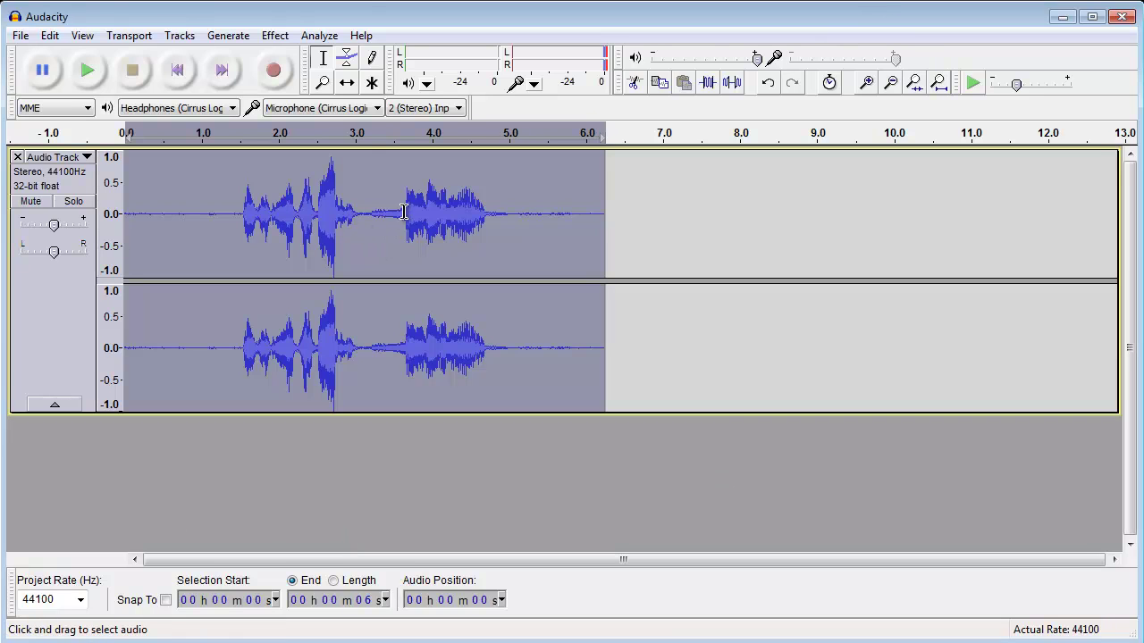
Apply the Delay effect again, repeat it three more times, and play back the echoed clip
{"action": "left_click", "coordinate": [275, 36]}
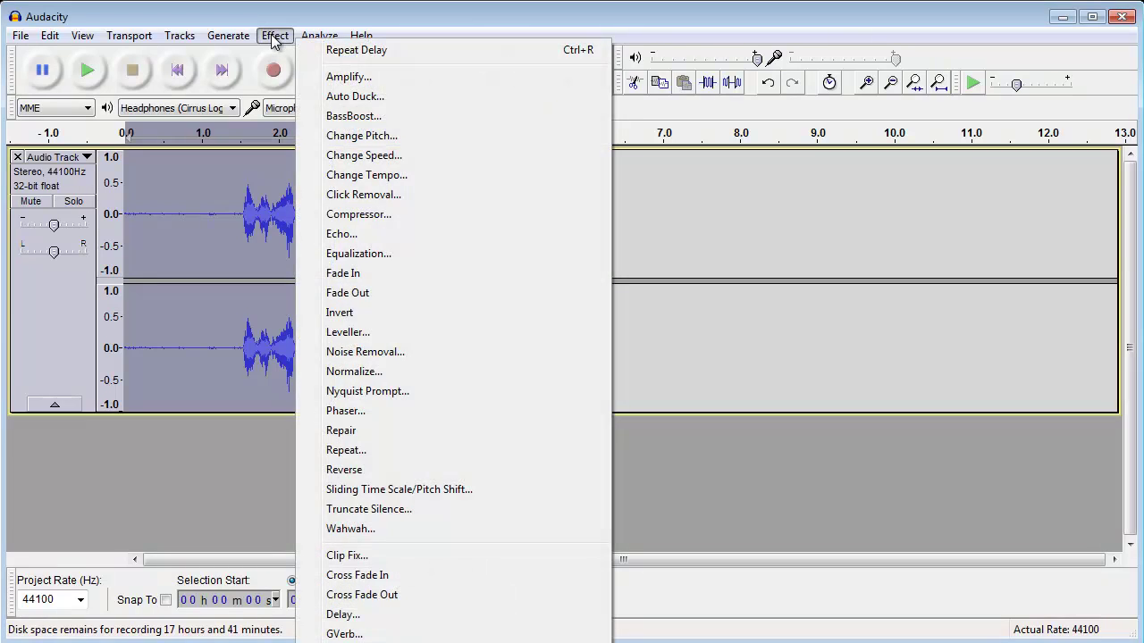
{"action": "left_click", "coordinate": [338, 50]}
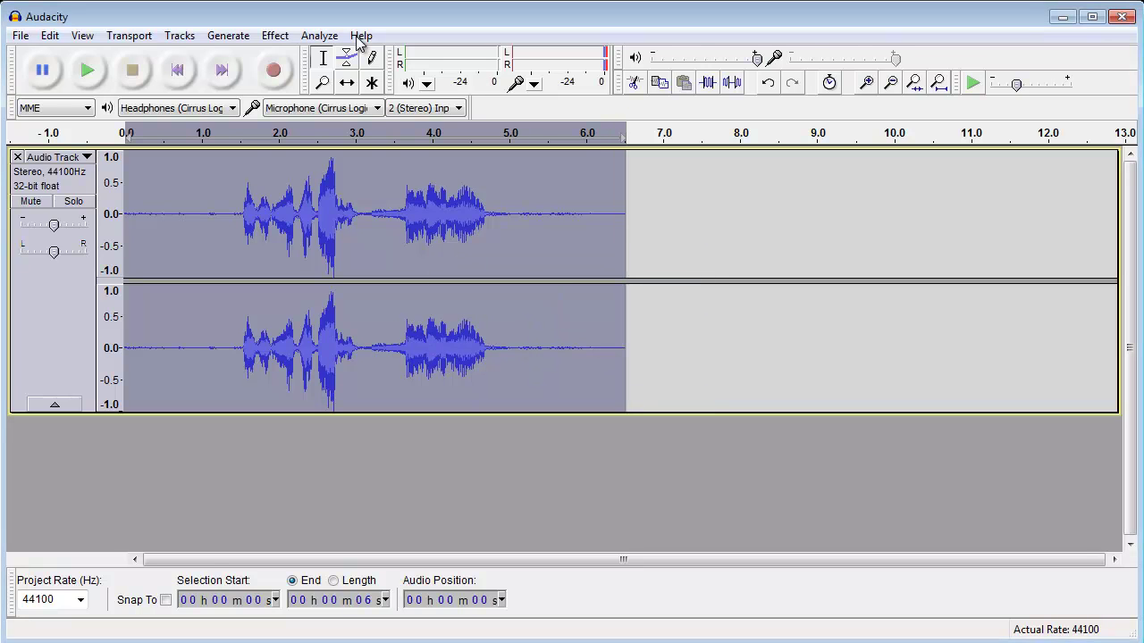
{"action": "key", "text": "ctrl+r"}
{"action": "key", "text": "ctrl+r"}
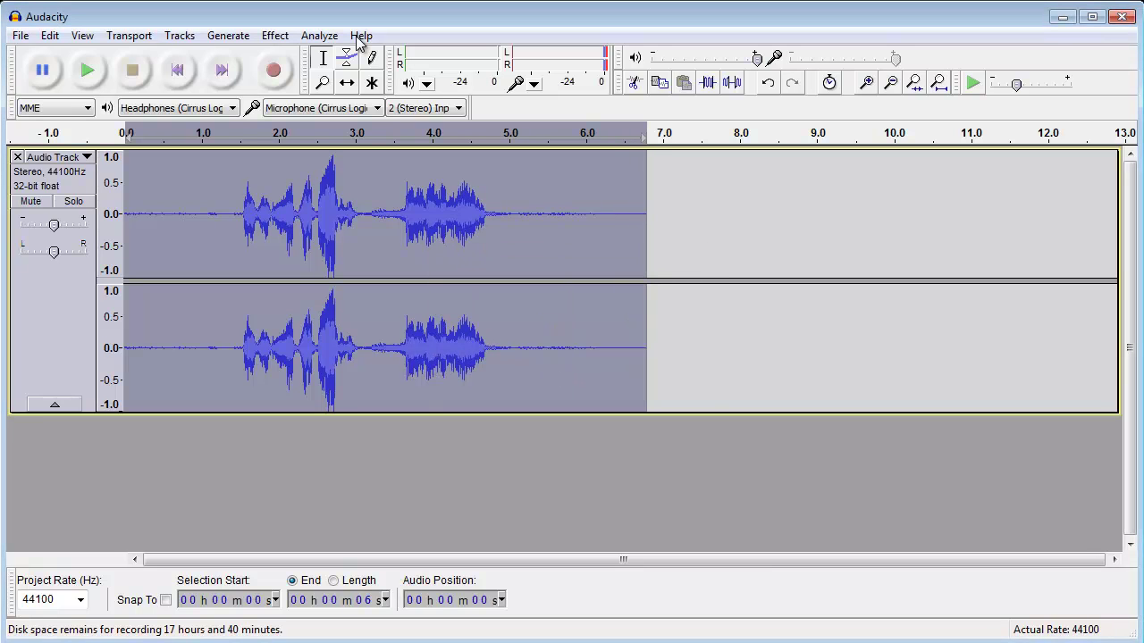
{"action": "key", "text": "ctrl+r"}
{"action": "key", "text": "ctrl+r"}
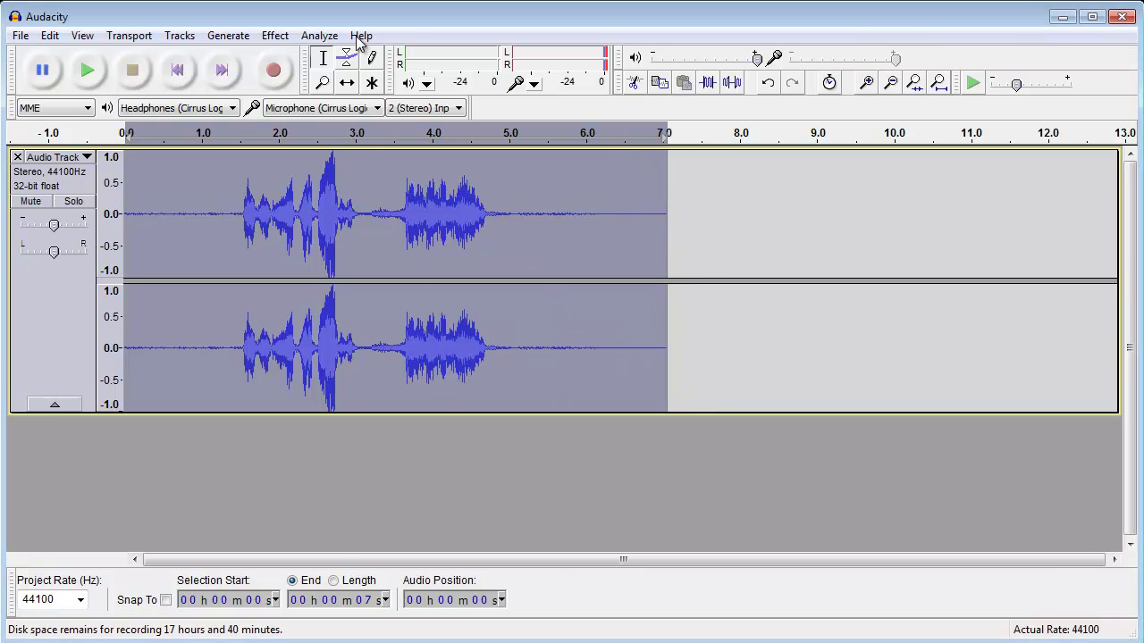
{"action": "key", "text": "ctrl+r"}
{"action": "key", "text": "ctrl+r"}
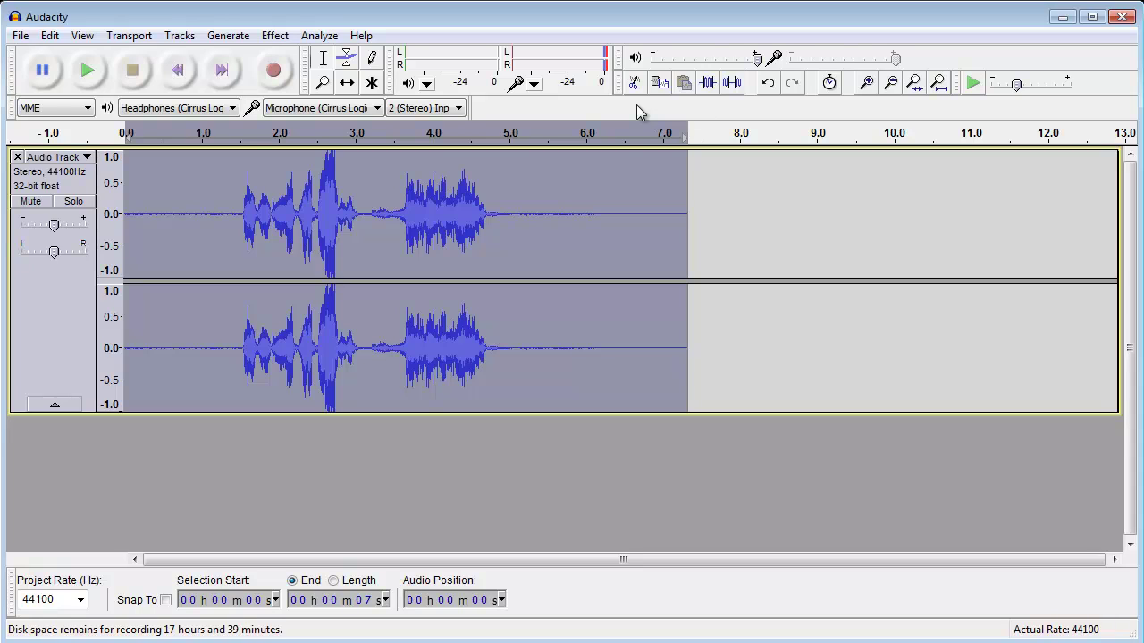
{"action": "left_click", "coordinate": [86, 70]}
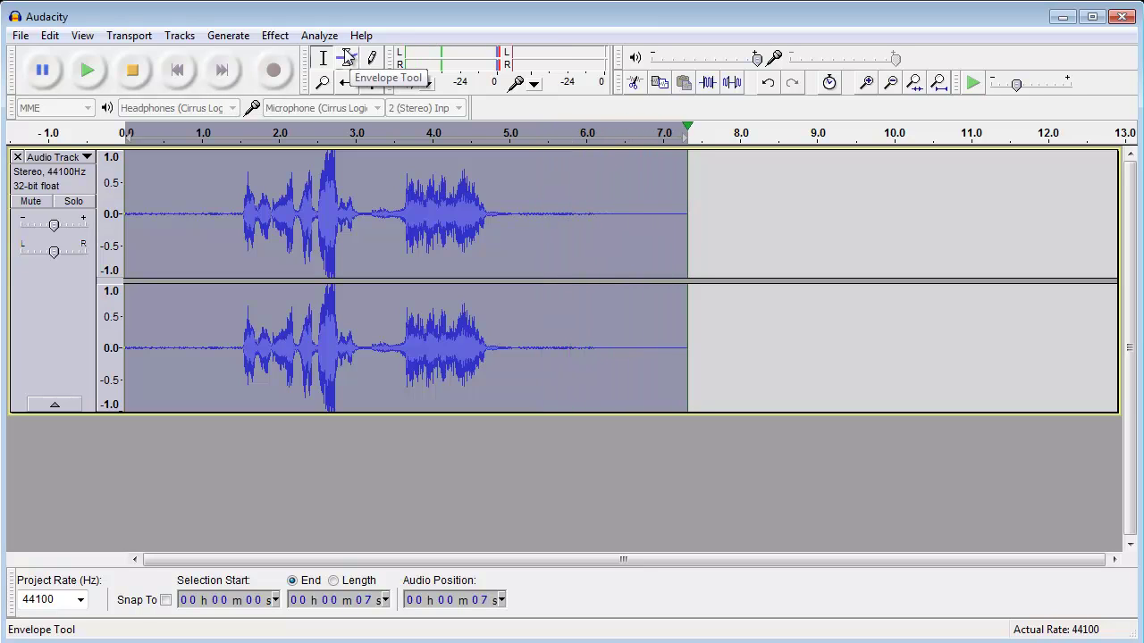
Change the pitch by -10 percent and listen to the lowered voice
{"action": "left_click", "coordinate": [275, 35]}
{"action": "left_click", "coordinate": [393, 139]}
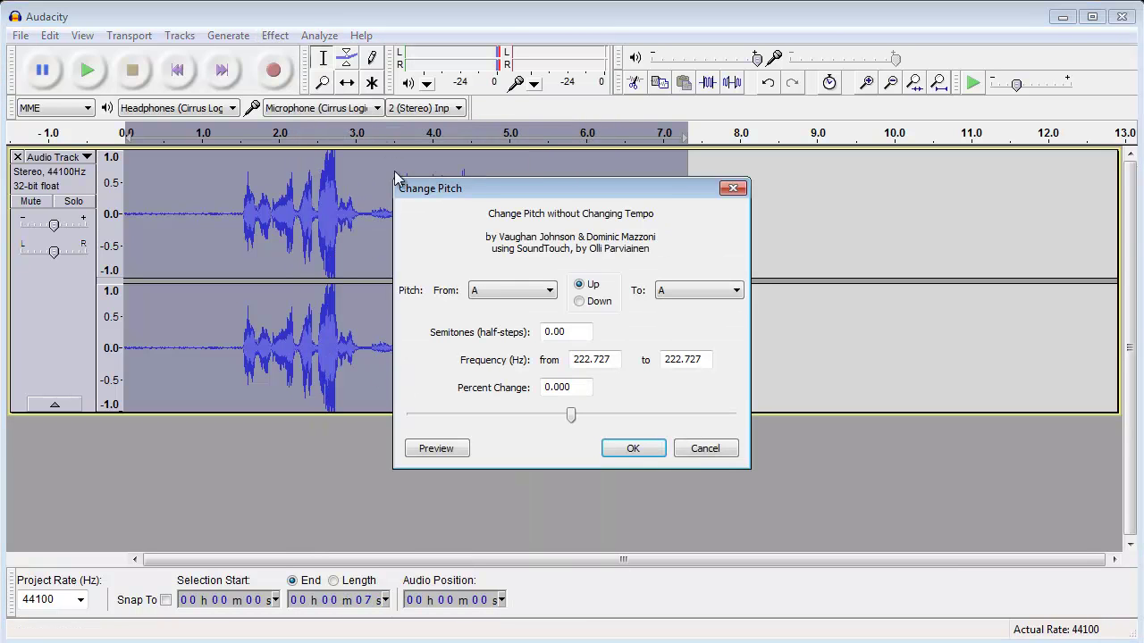
{"action": "left_click_drag", "start_coordinate": [555, 383], "coordinate": [532, 386]}
{"action": "type", "text": "-10"}
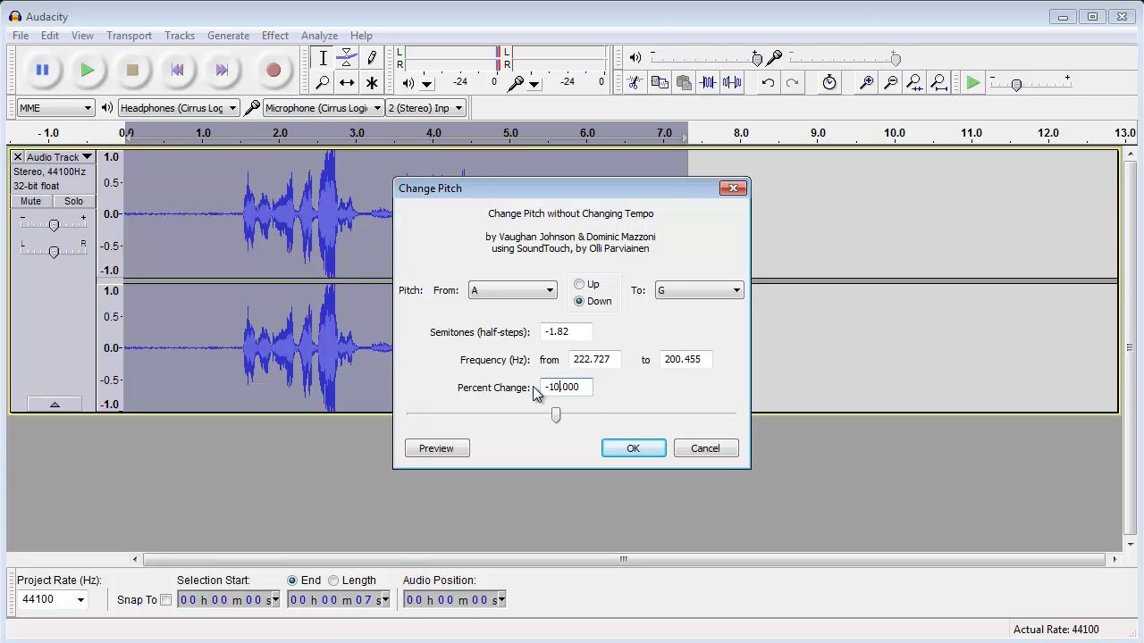
{"action": "left_click", "coordinate": [635, 448]}
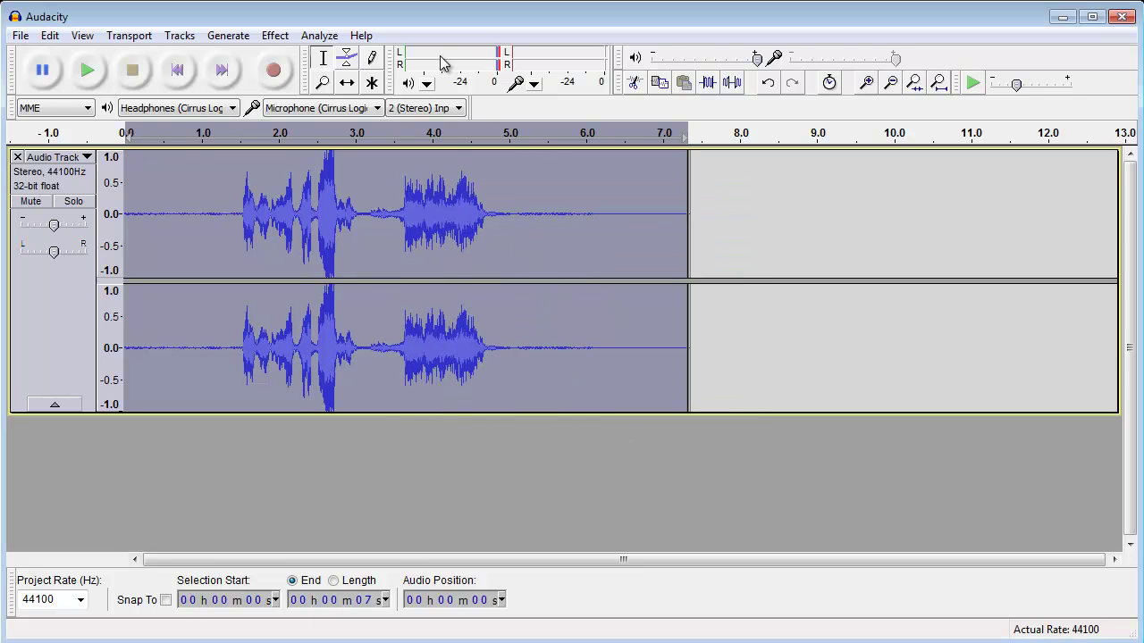
{"action": "key", "text": "space"}
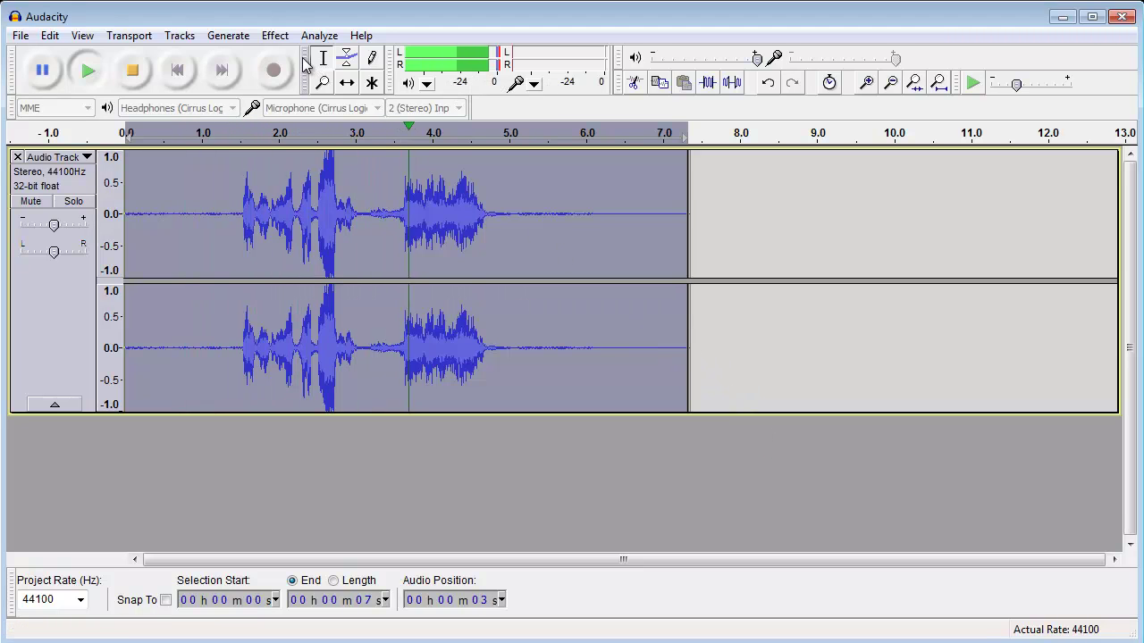
Apply Change Pitch again with a further -1 percent drop
{"action": "left_click", "coordinate": [275, 36]}
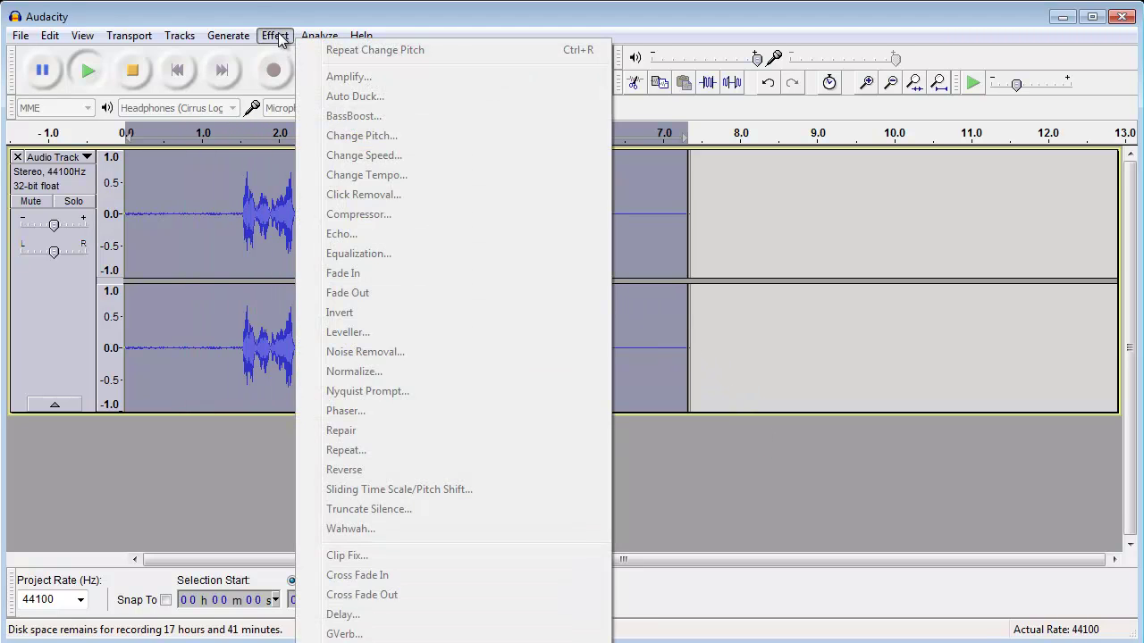
{"action": "left_click", "coordinate": [275, 36]}
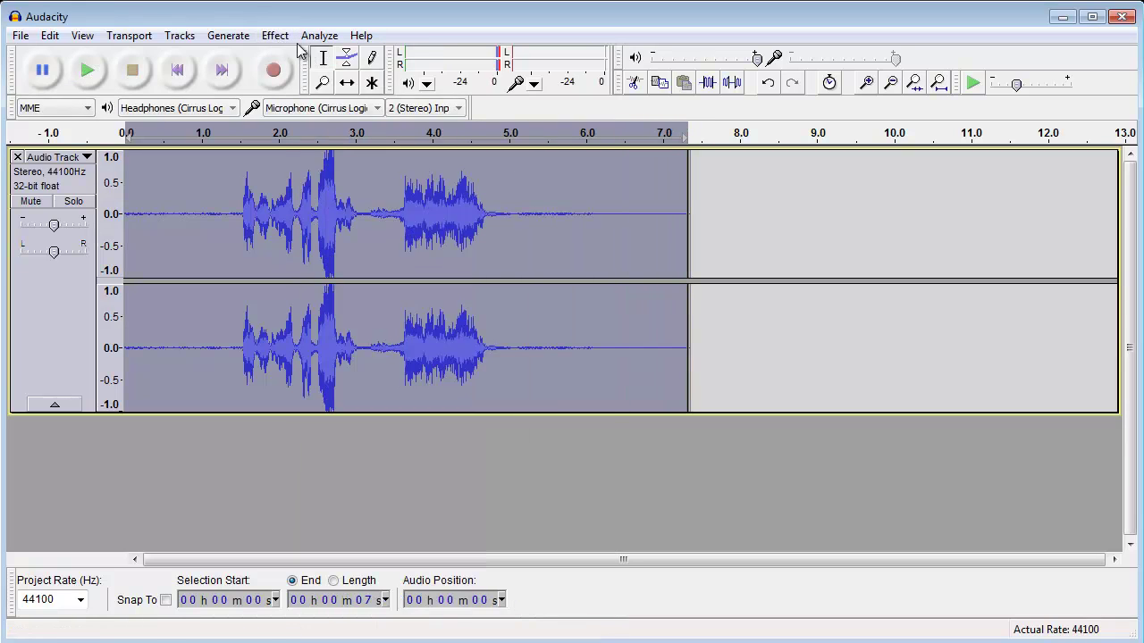
{"action": "left_click", "coordinate": [277, 37]}
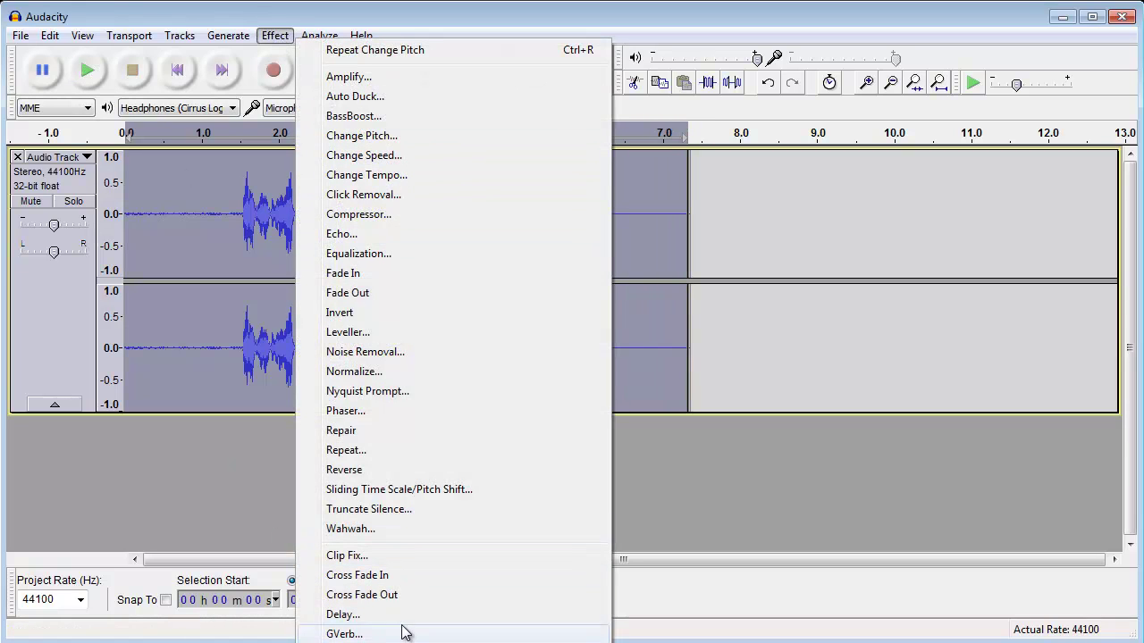
{"action": "left_click", "coordinate": [402, 137]}
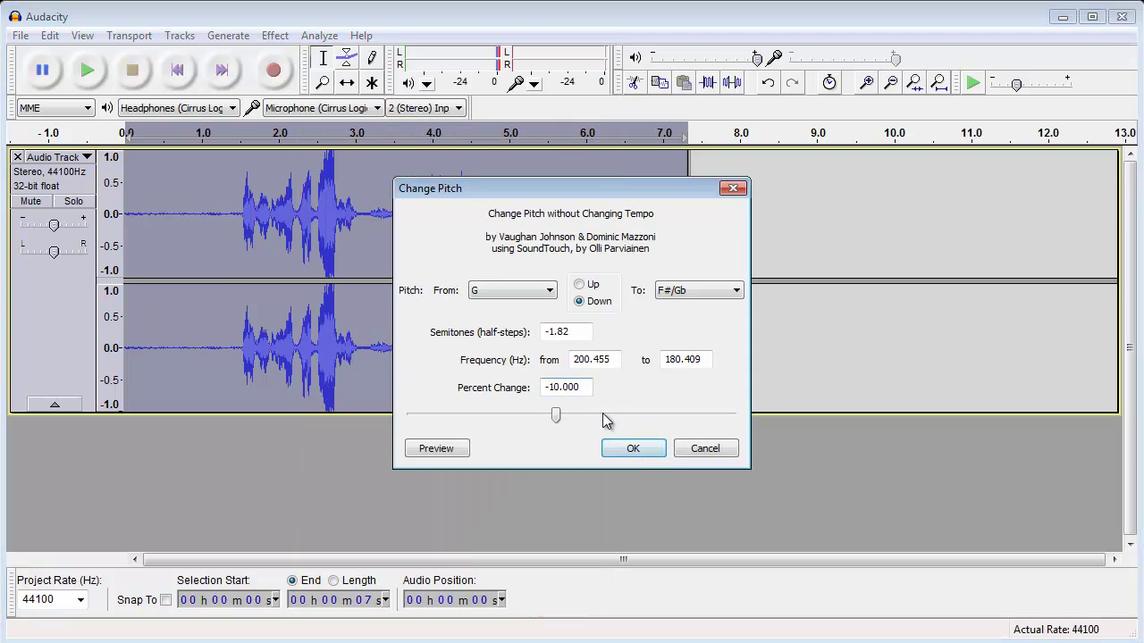
{"action": "left_click", "coordinate": [560, 385]}
{"action": "key", "text": "BackSpace"}
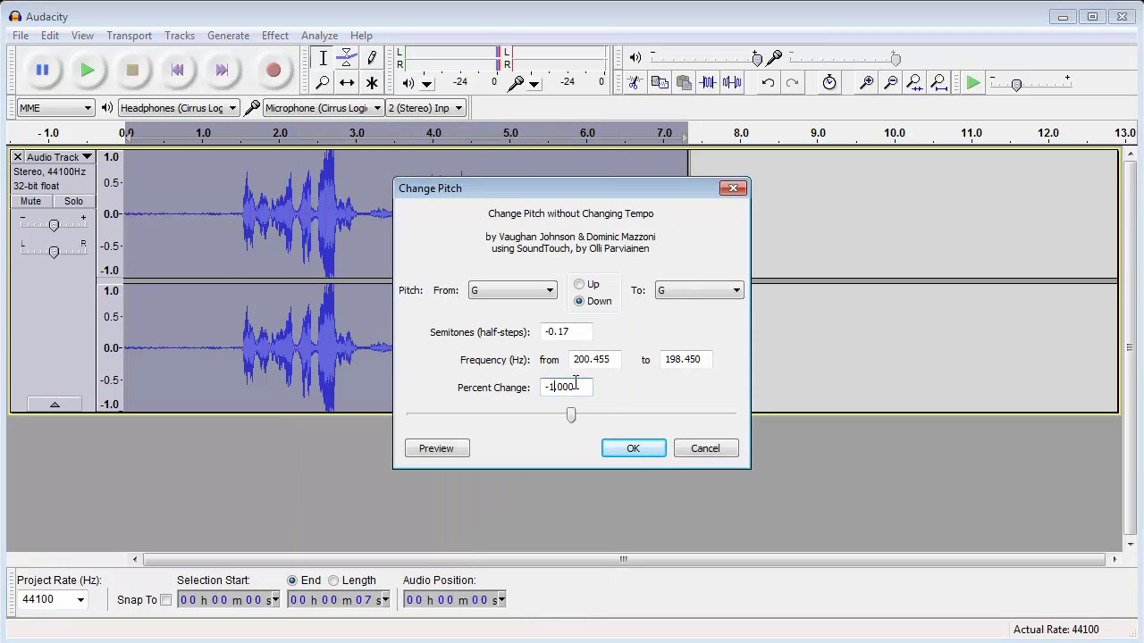
{"action": "left_click", "coordinate": [633, 448]}
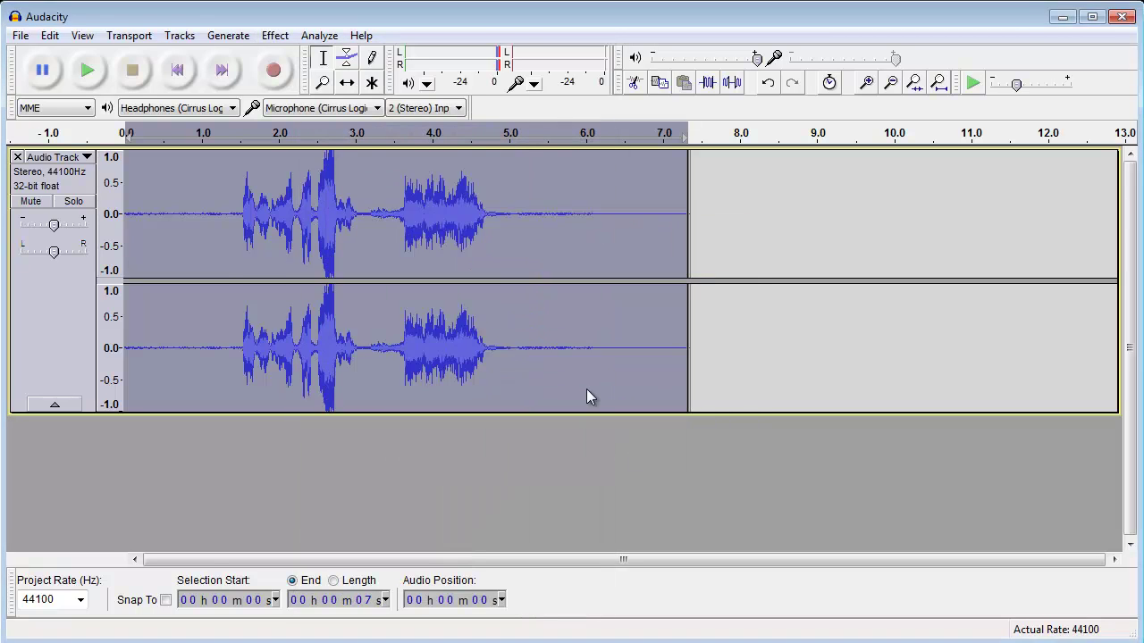
Apply Bass Boost at 200 Hz with 12 dB boost and play the result
{"action": "left_click", "coordinate": [279, 38]}
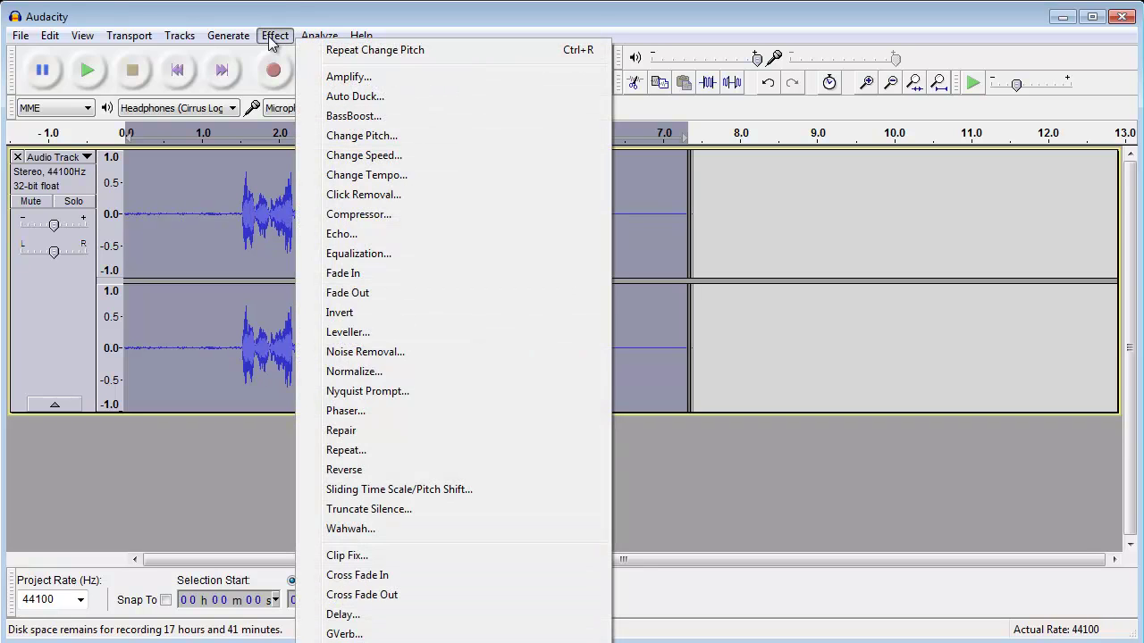
{"action": "left_click", "coordinate": [349, 116]}
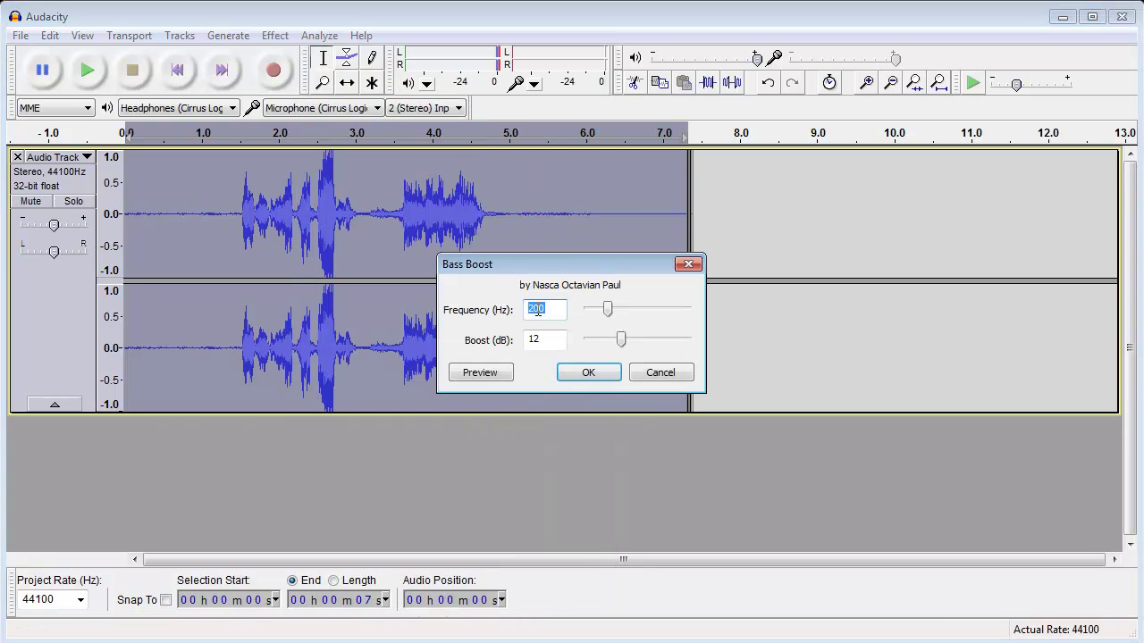
{"action": "left_click", "coordinate": [583, 373]}
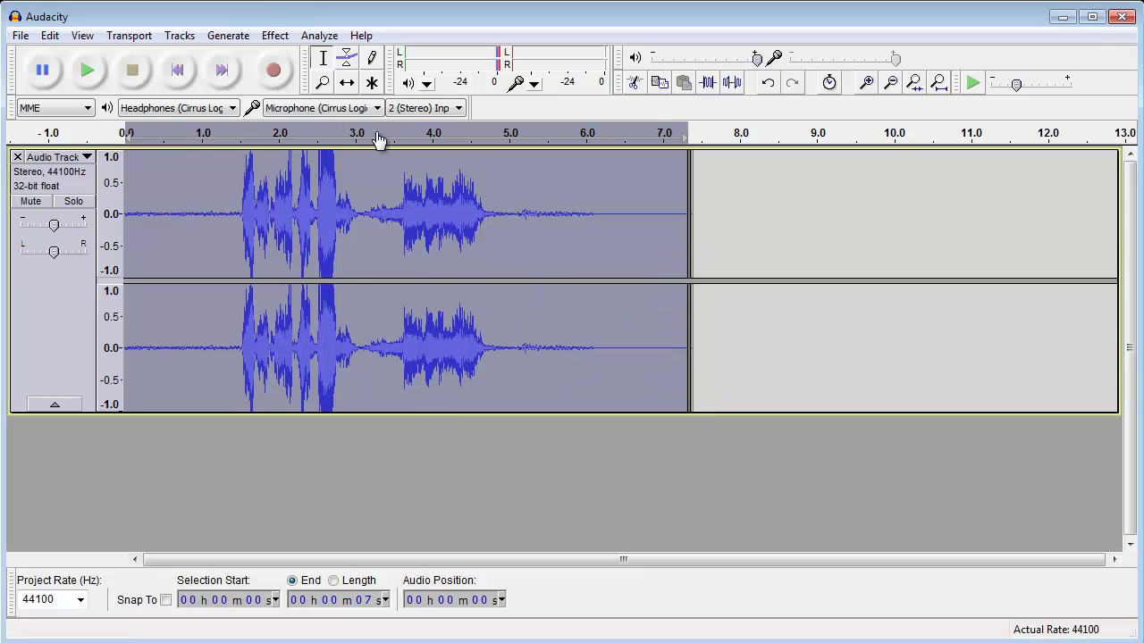
{"action": "left_click", "coordinate": [88, 71]}
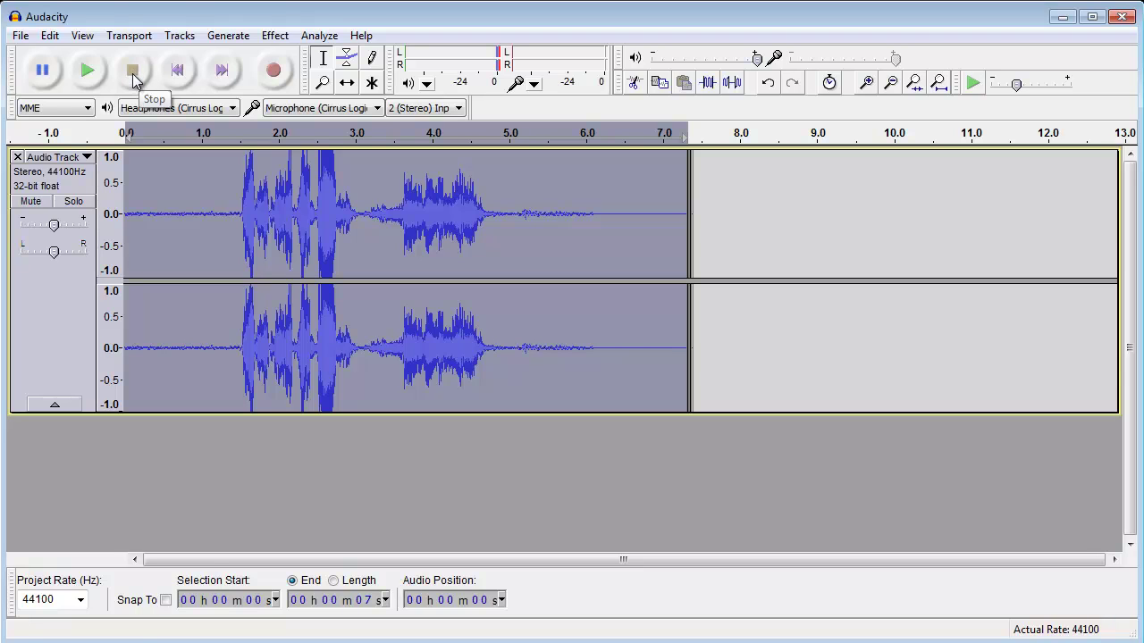
Close Audacity without saving, then play and stop megatron from the transformers voice folder
{"action": "left_click", "coordinate": [1121, 16]}
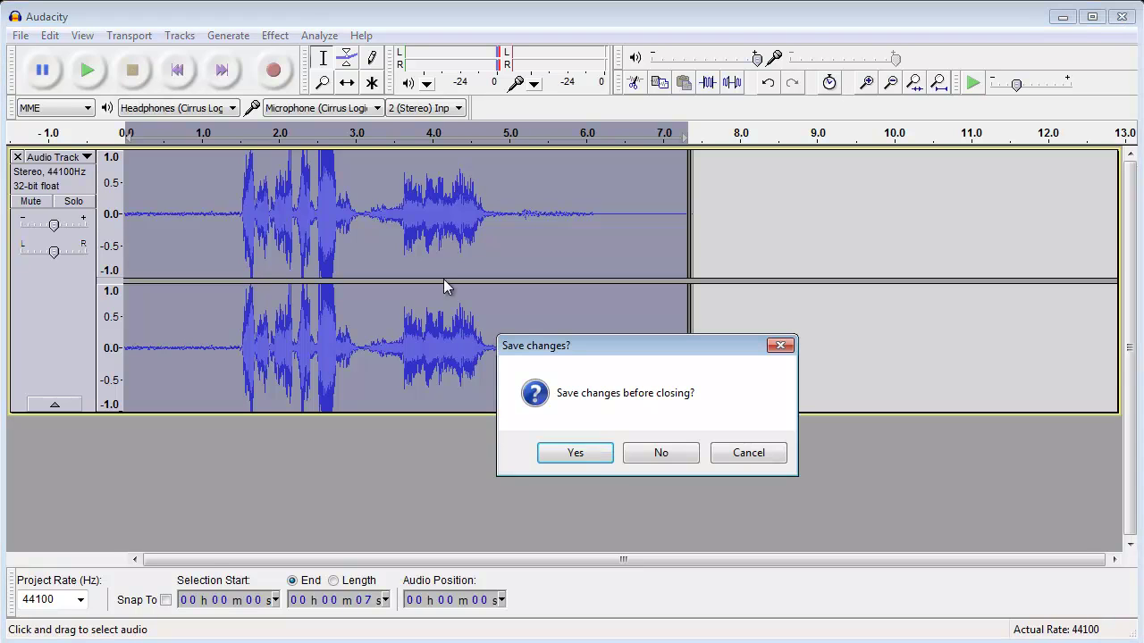
{"action": "left_click", "coordinate": [660, 453]}
{"action": "double_click", "coordinate": [379, 225]}
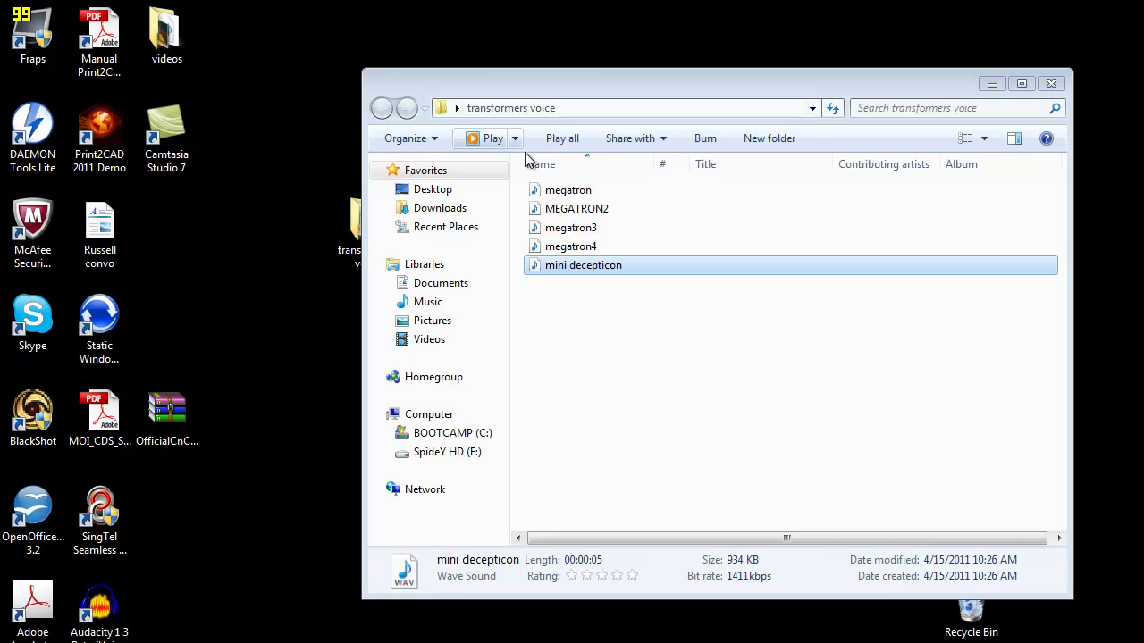
{"action": "double_click", "coordinate": [558, 189]}
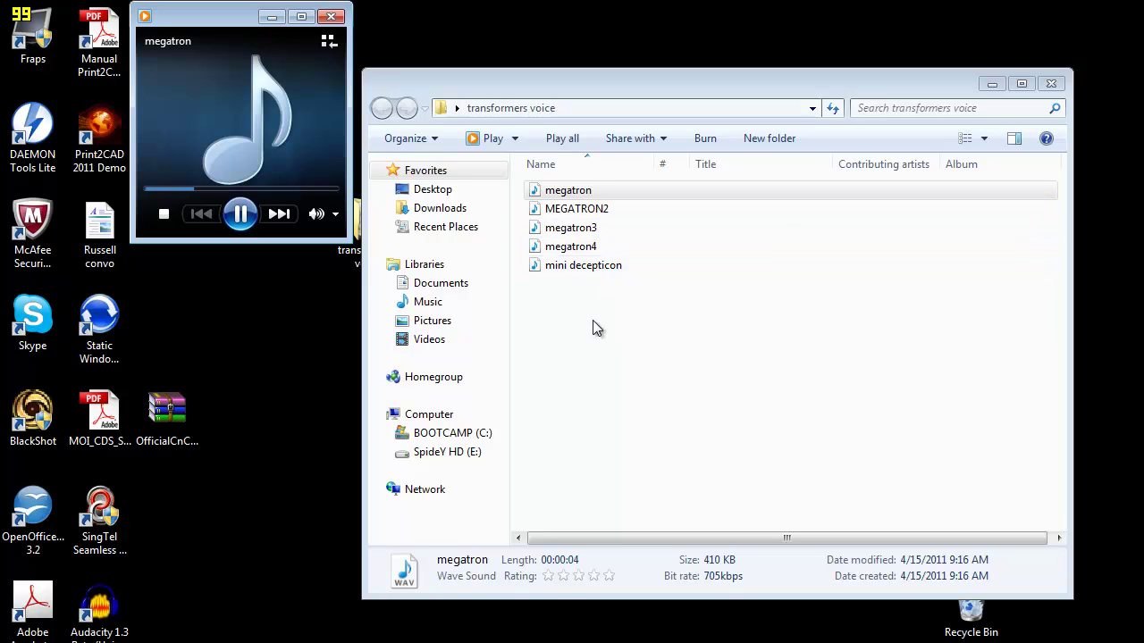
{"action": "left_click", "coordinate": [164, 216]}
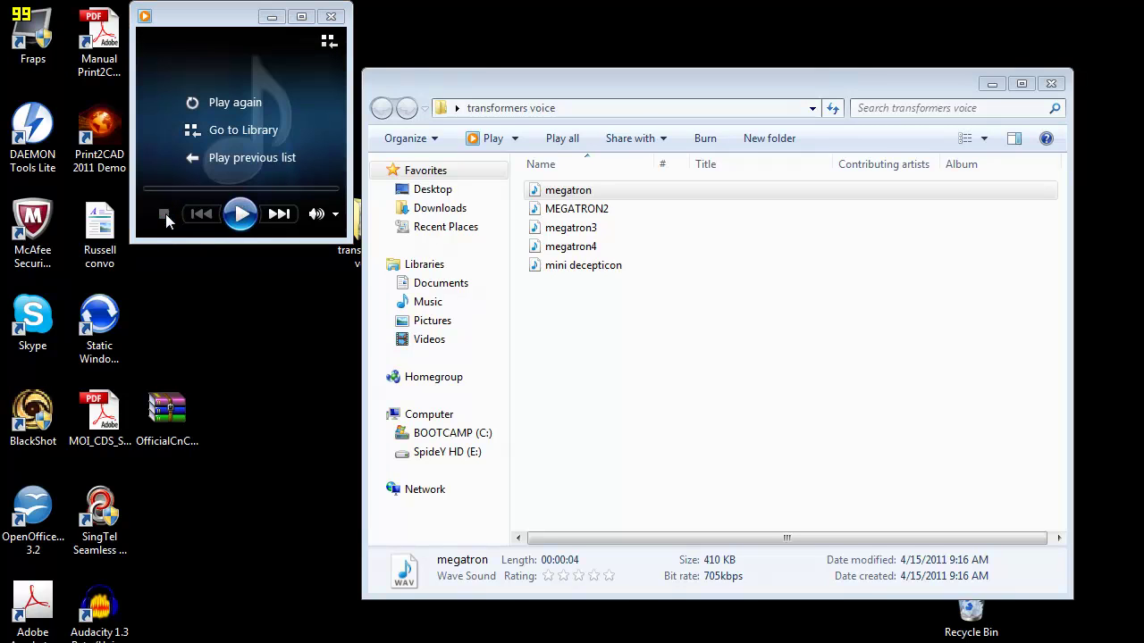
{"action": "left_click", "coordinate": [1051, 85]}
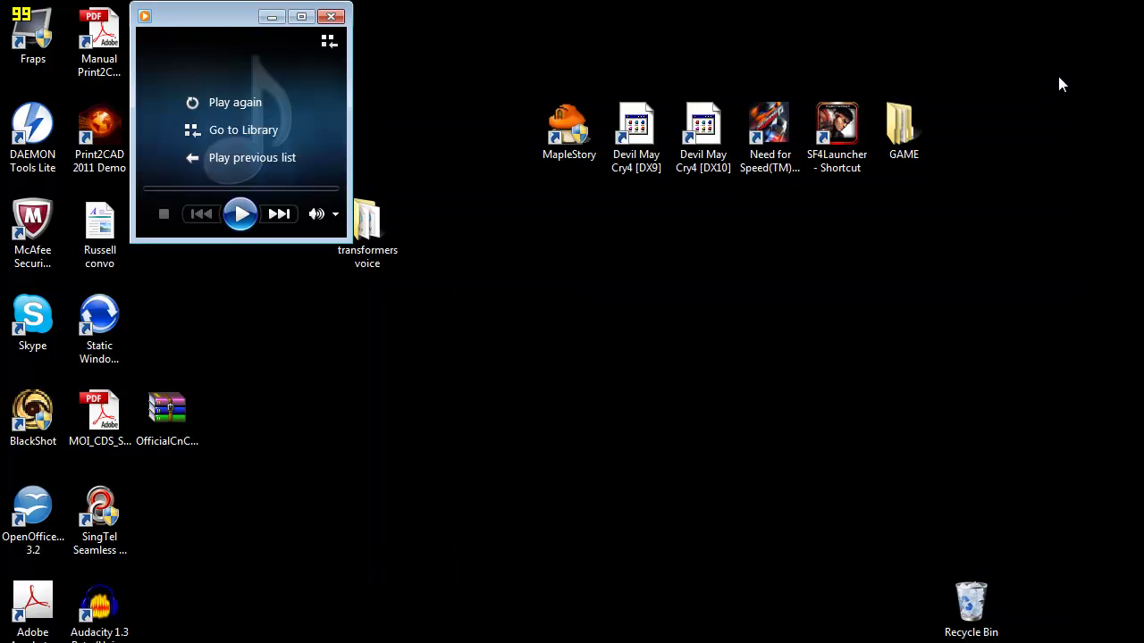